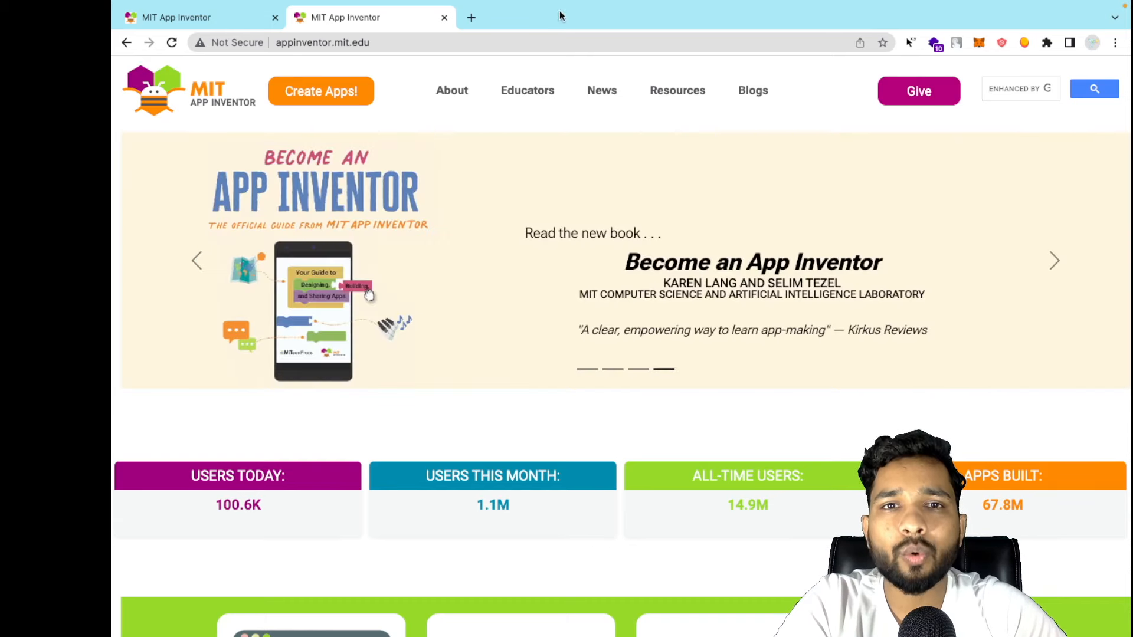
Load appinventor.mit.edu and open the App Inventor workspace for creating apps
click(550, 43)
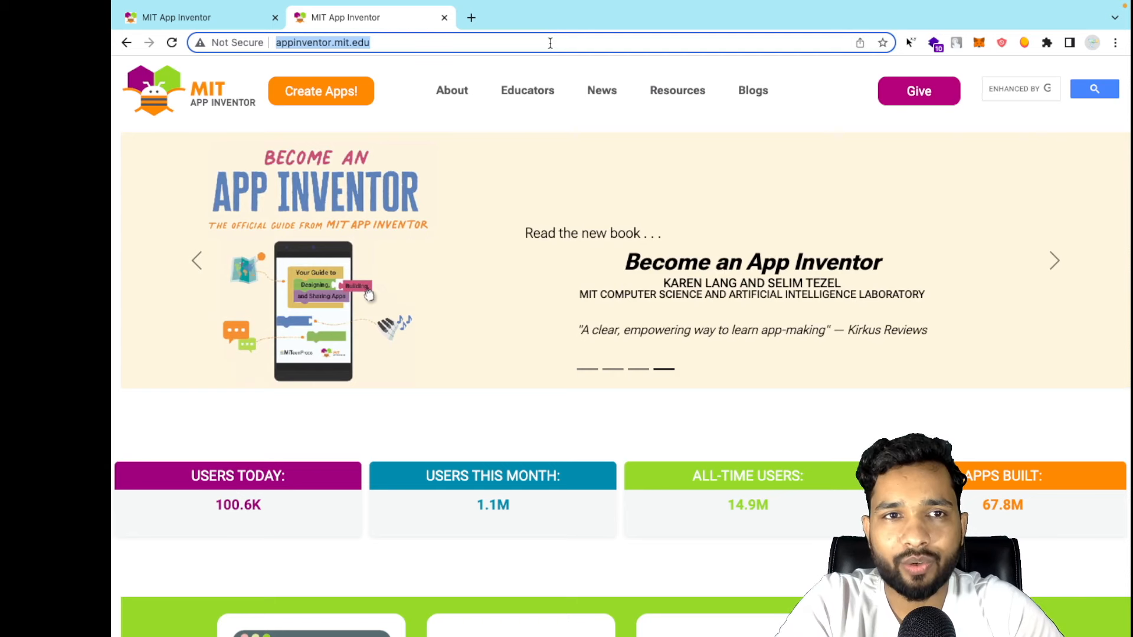
key(Return)
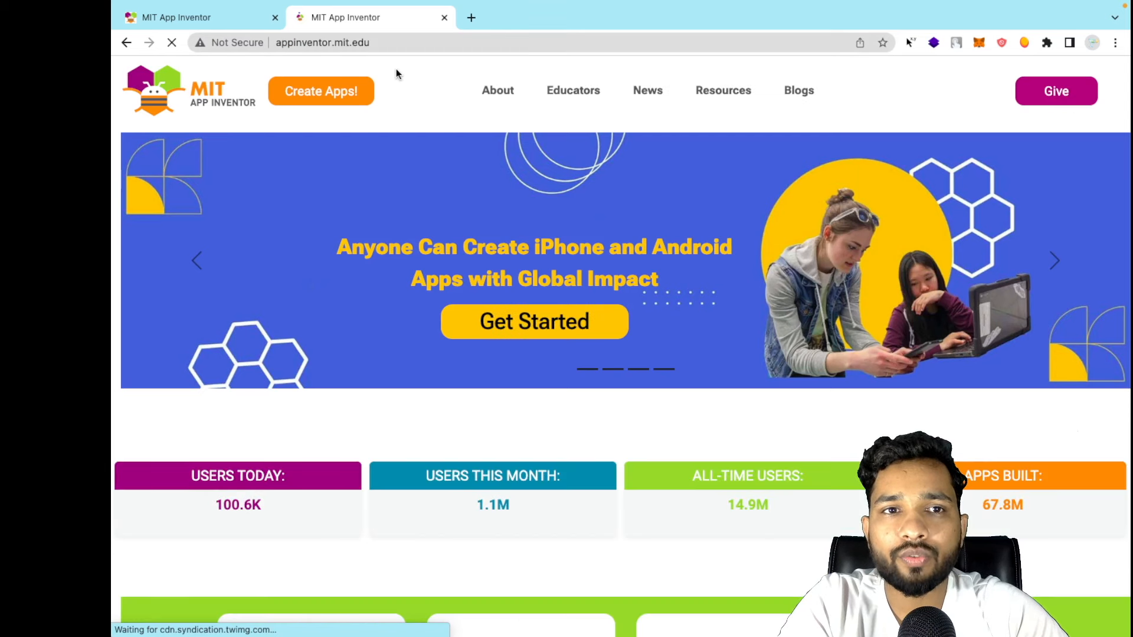
click(326, 94)
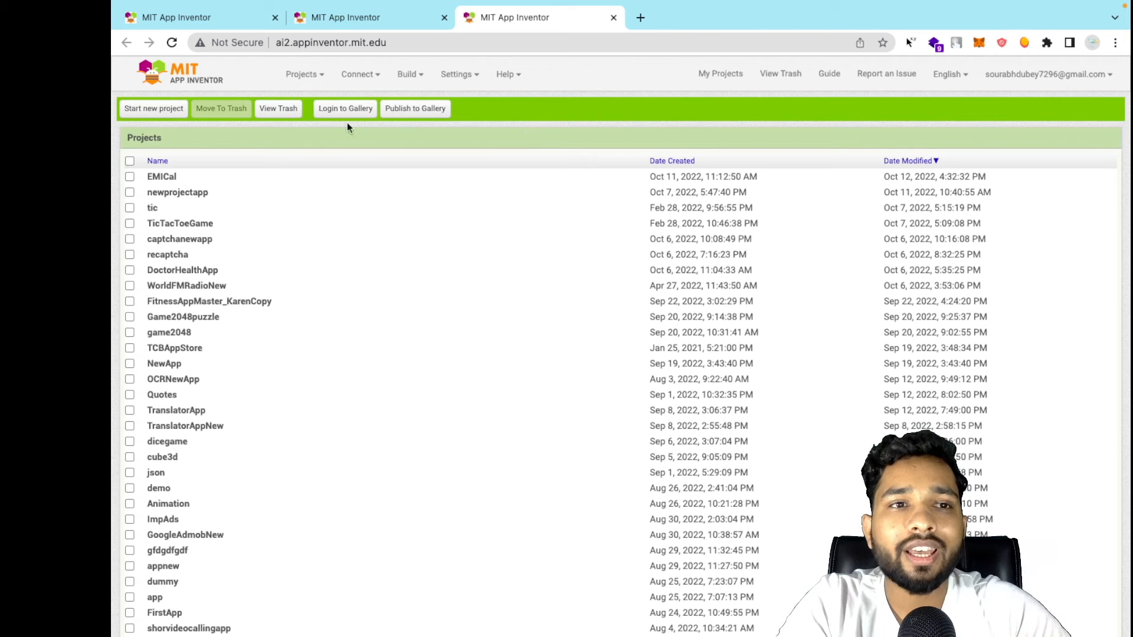
Create a new App Inventor project named FirstAppEver
click(139, 111)
click(667, 316)
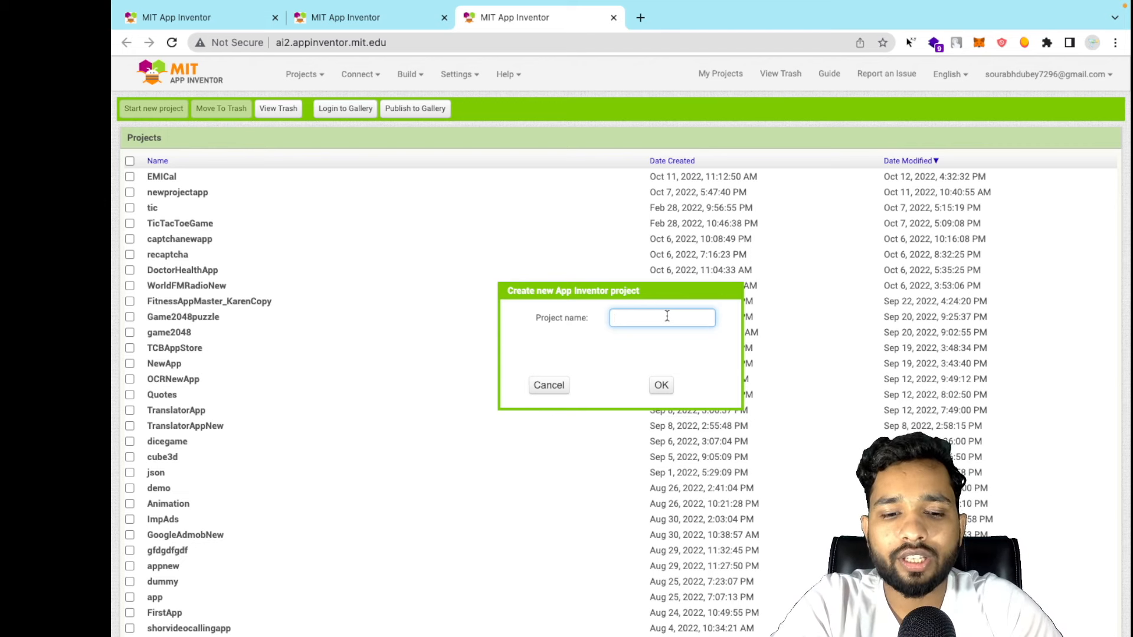
text(FirstApp)
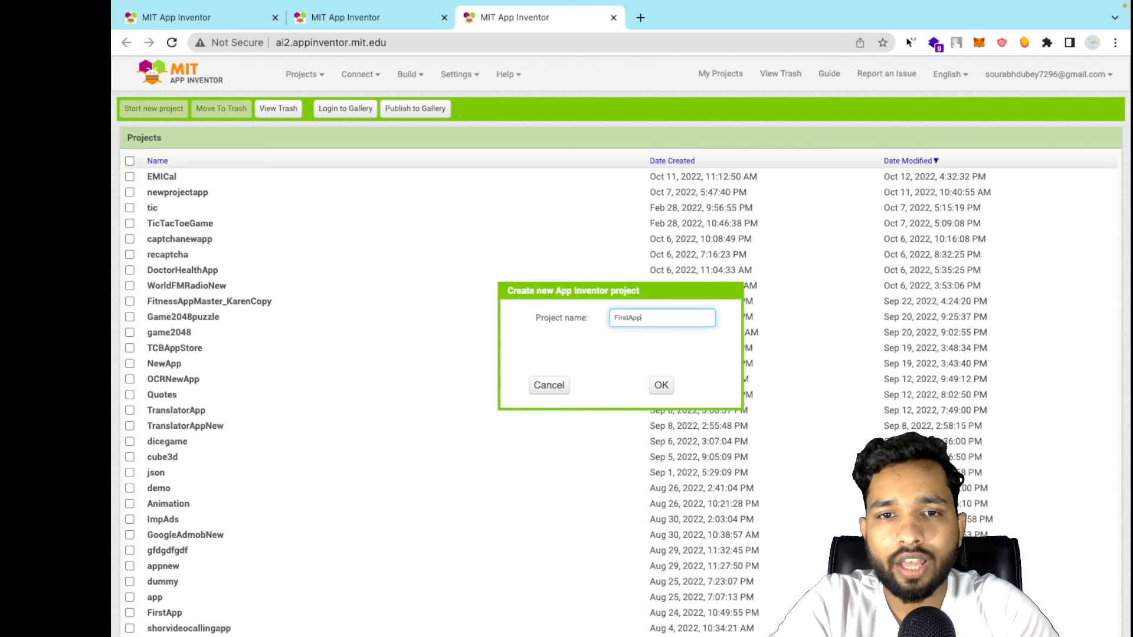
text(Ever)
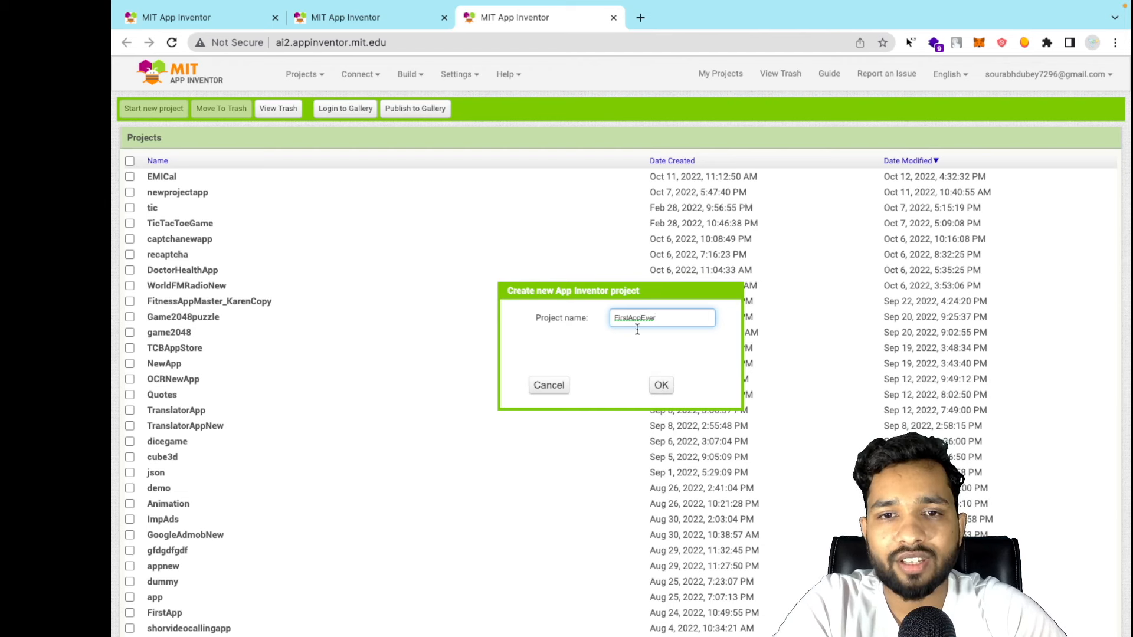
click(661, 386)
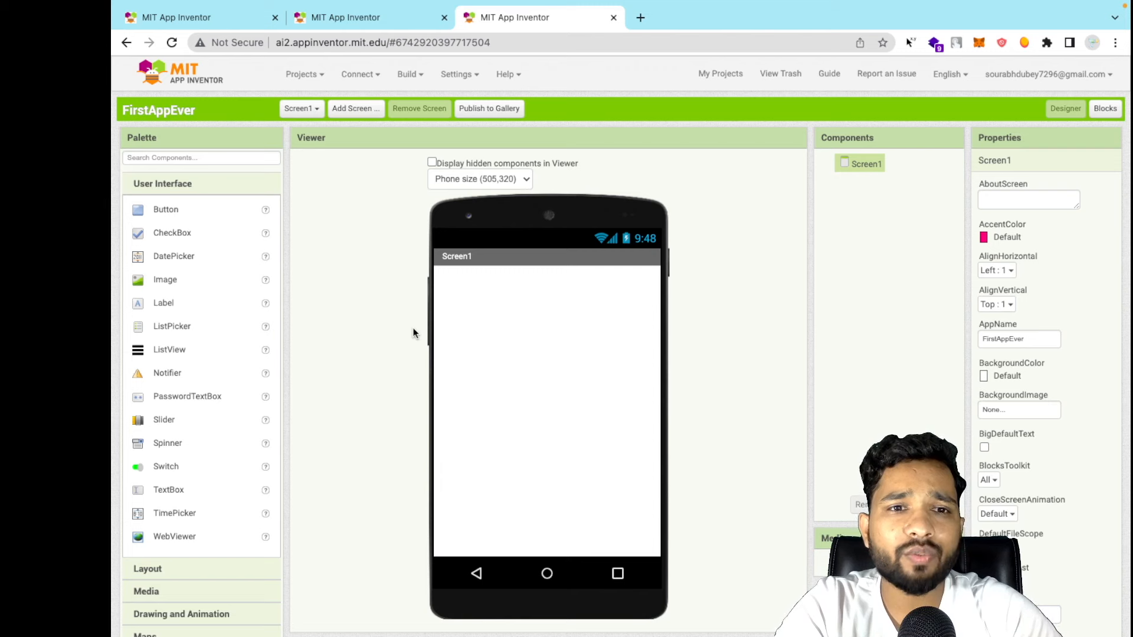
Add a Label component from the User Interface group to Screen1
scroll(412, 333, down, 1)
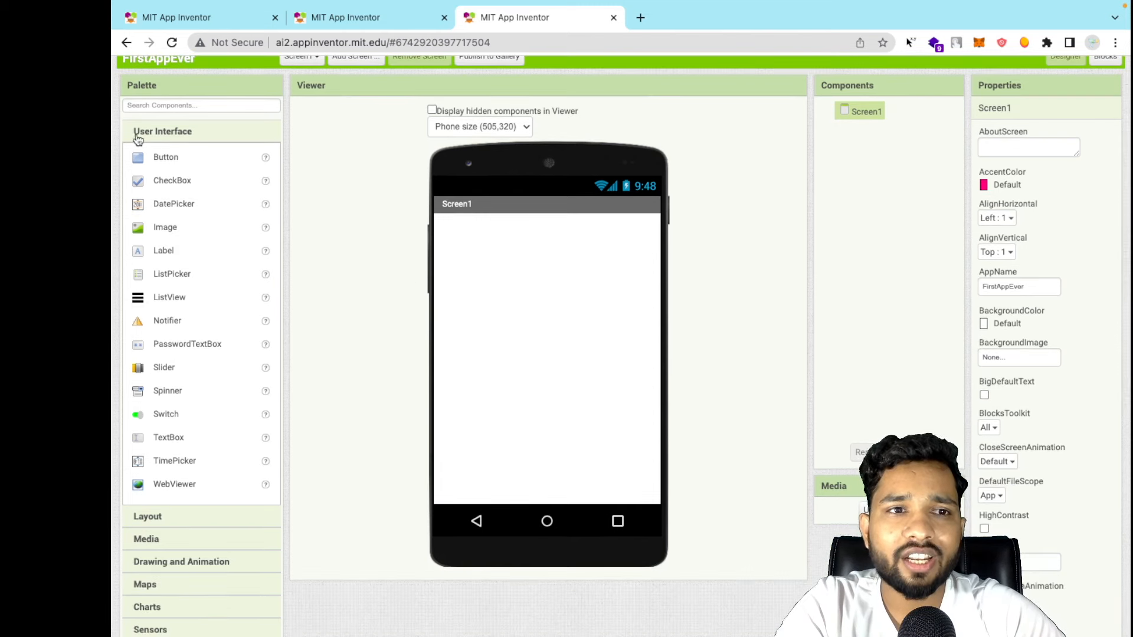
scroll(303, 210, down, 1)
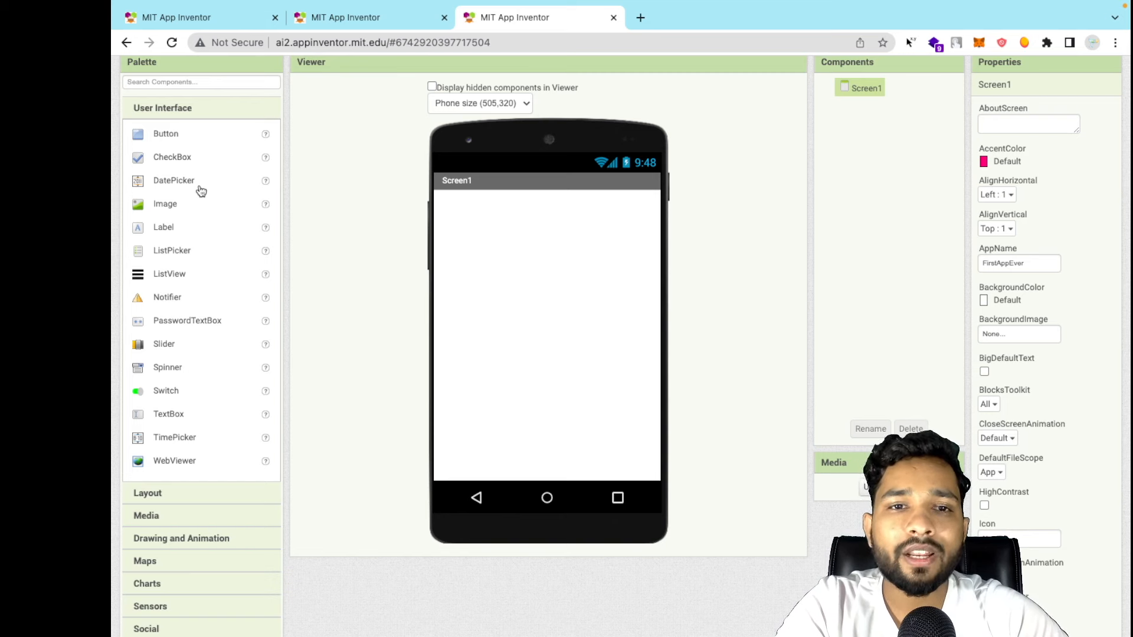
scroll(201, 190, up, 1)
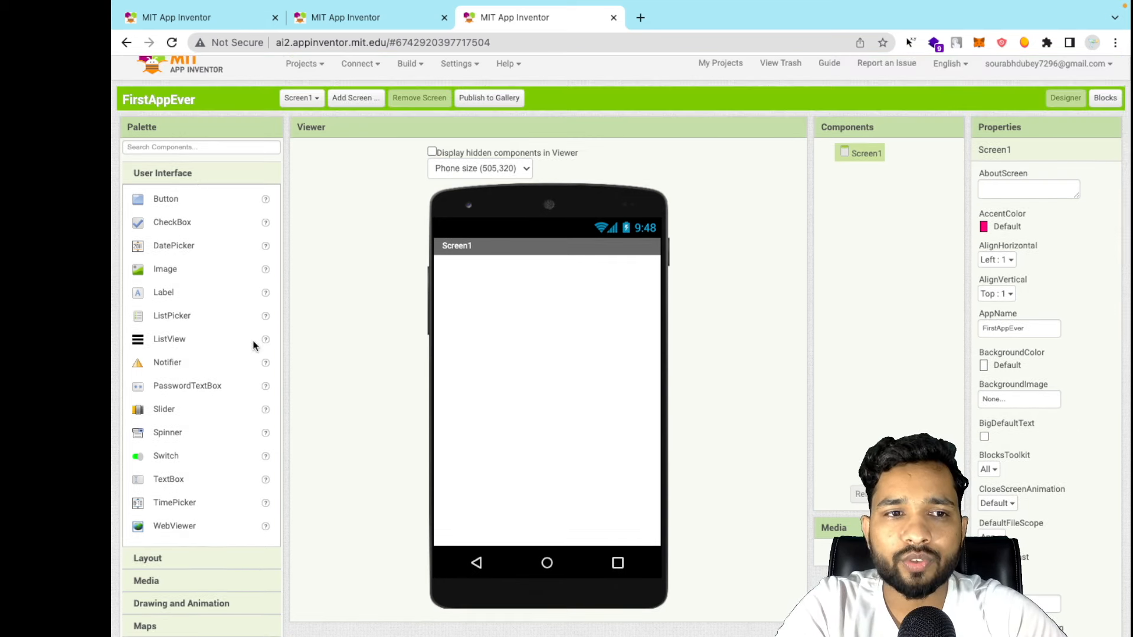
scroll(168, 289, down, 1)
key(ctrl+plus)
key(ctrl+plus)
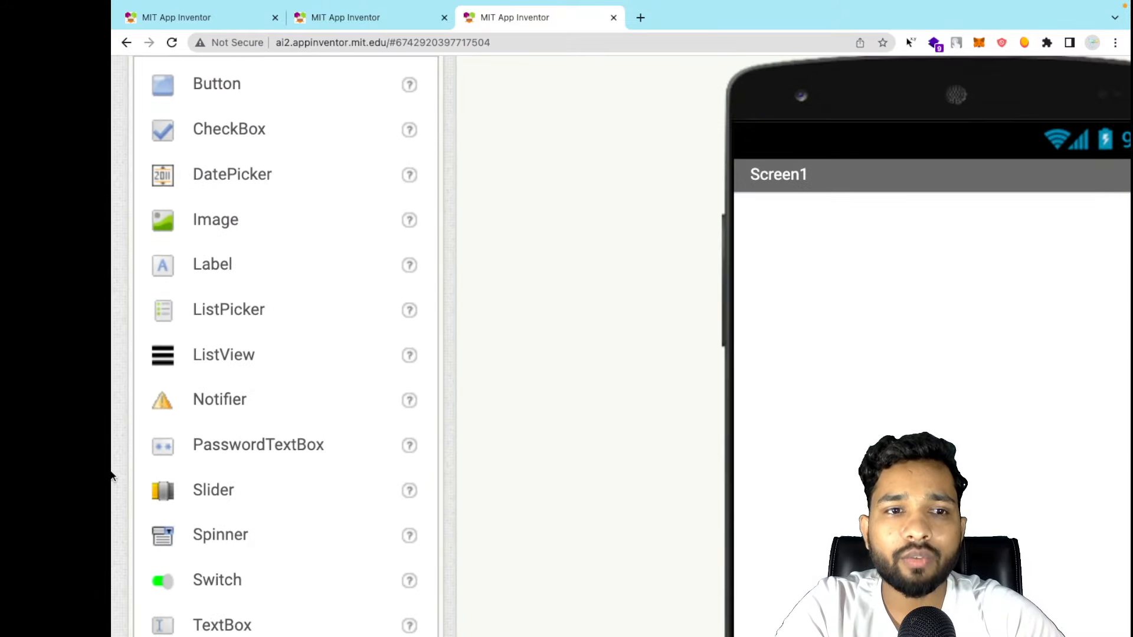
key(ctrl+0)
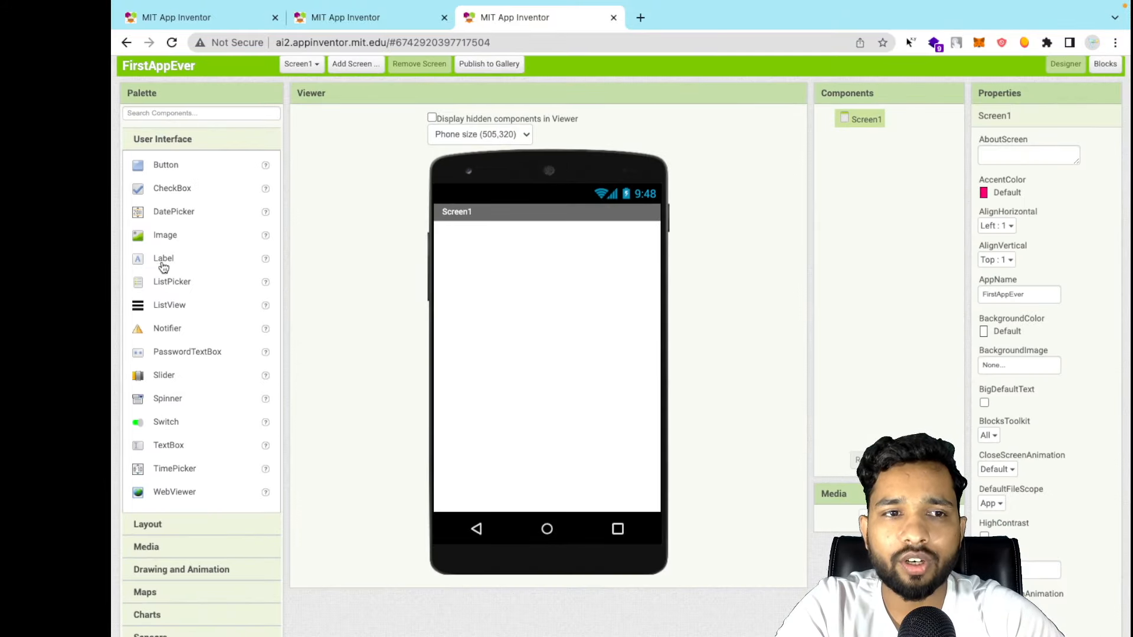
drag(168, 266, 604, 300)
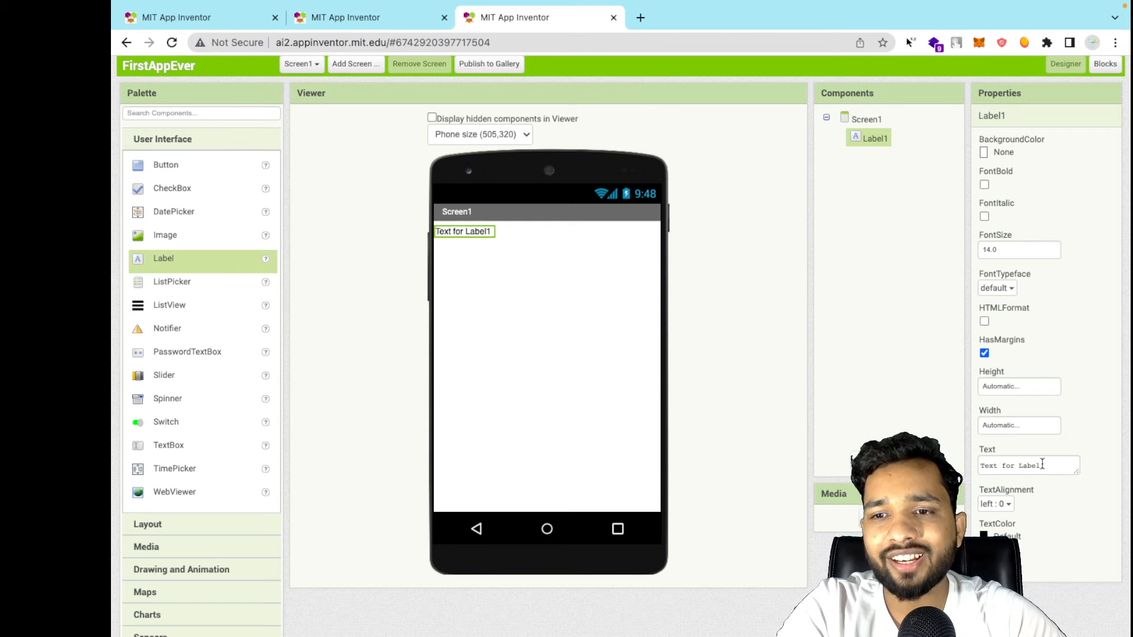
Replace the label's text with "Hello World"
scroll(1008, 435, down, 3)
scroll(1008, 437, up, 3)
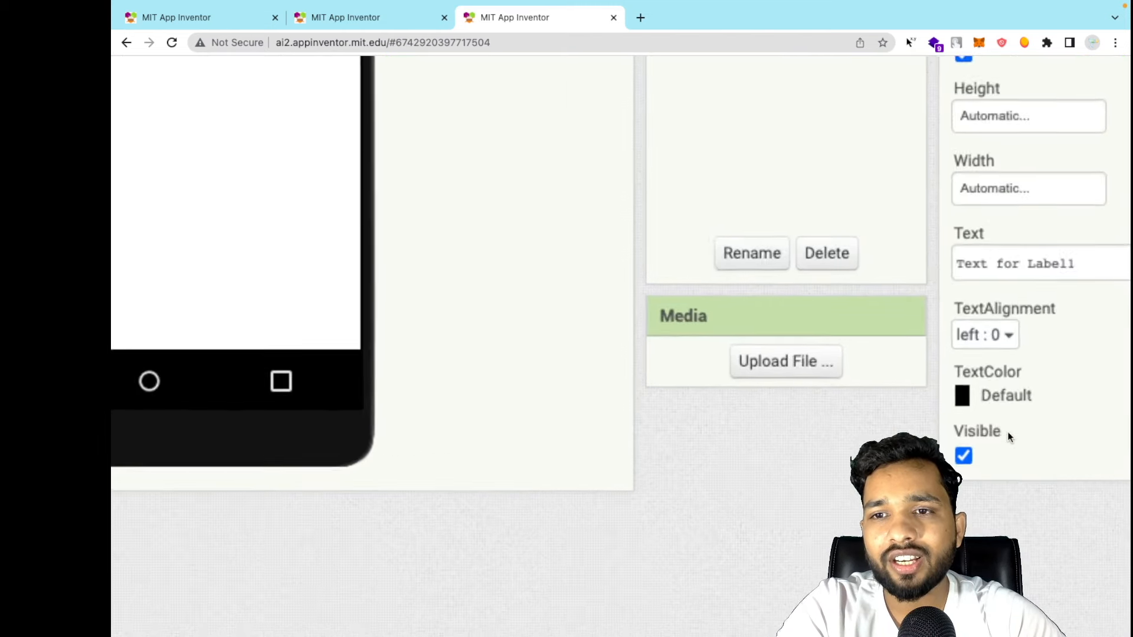
click(1088, 257)
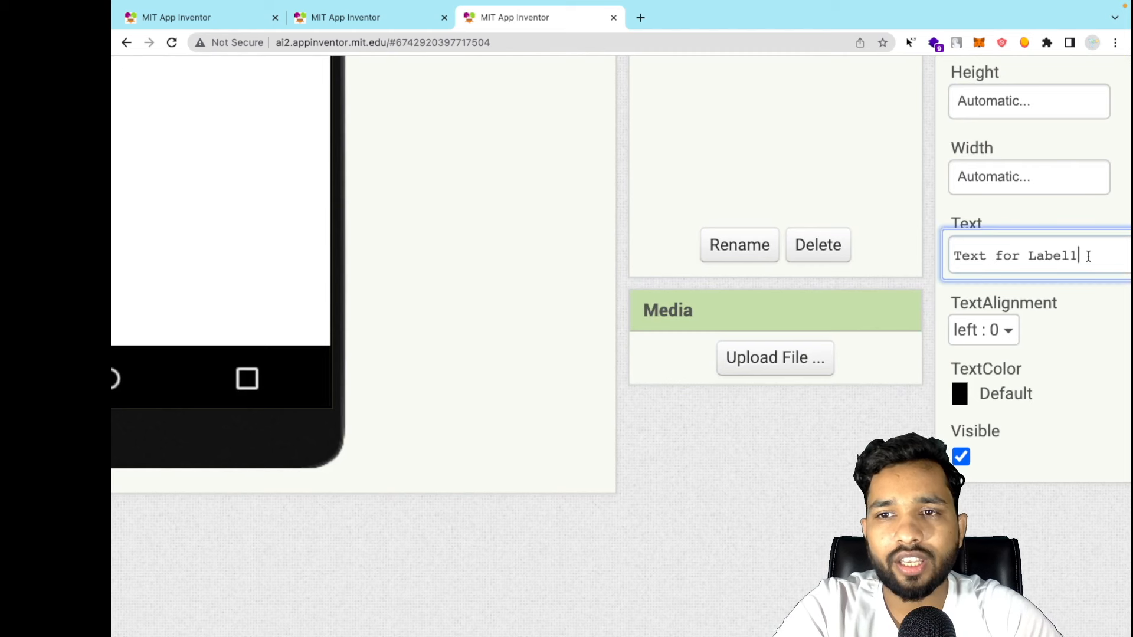
key(BackSpace)
text(Hello World)
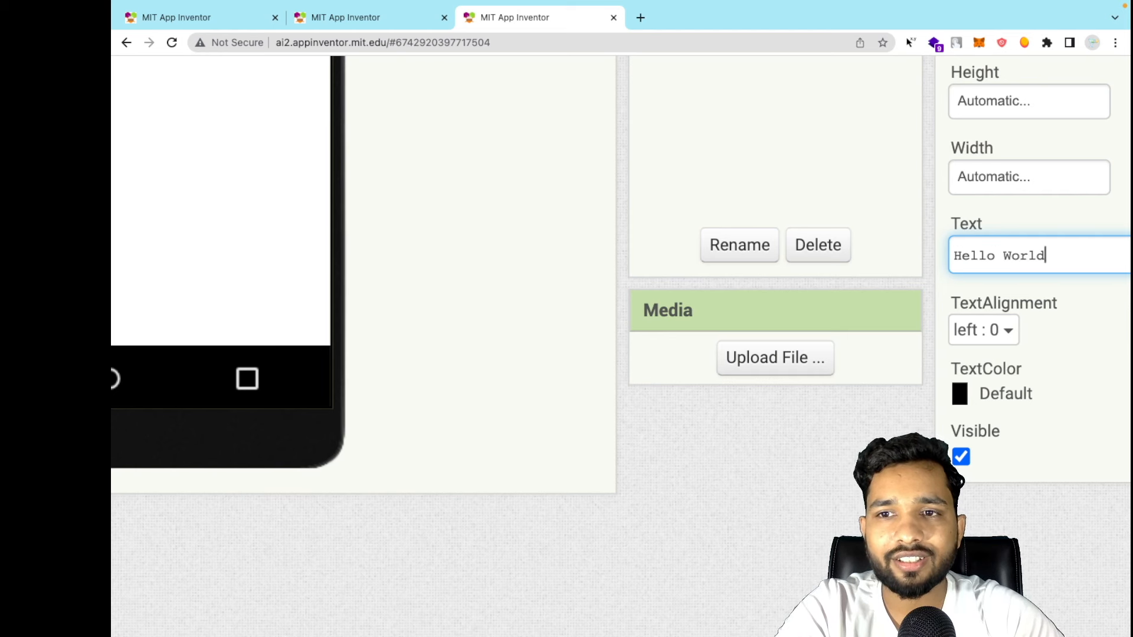
key(BackSpace)
text(d)
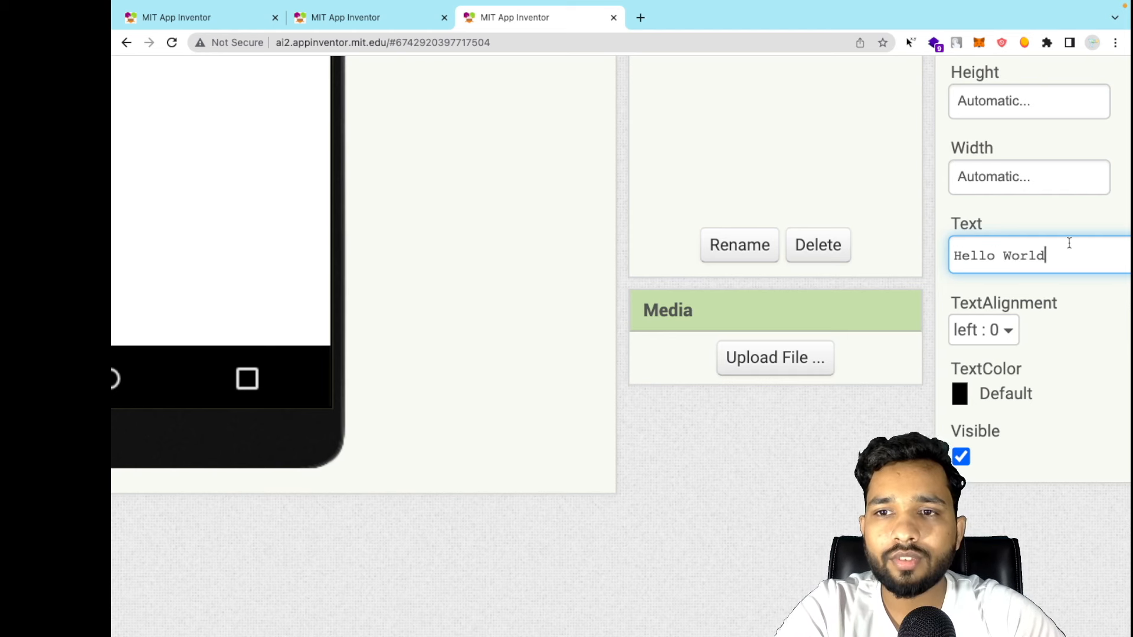
click(820, 175)
key(ctrl+0)
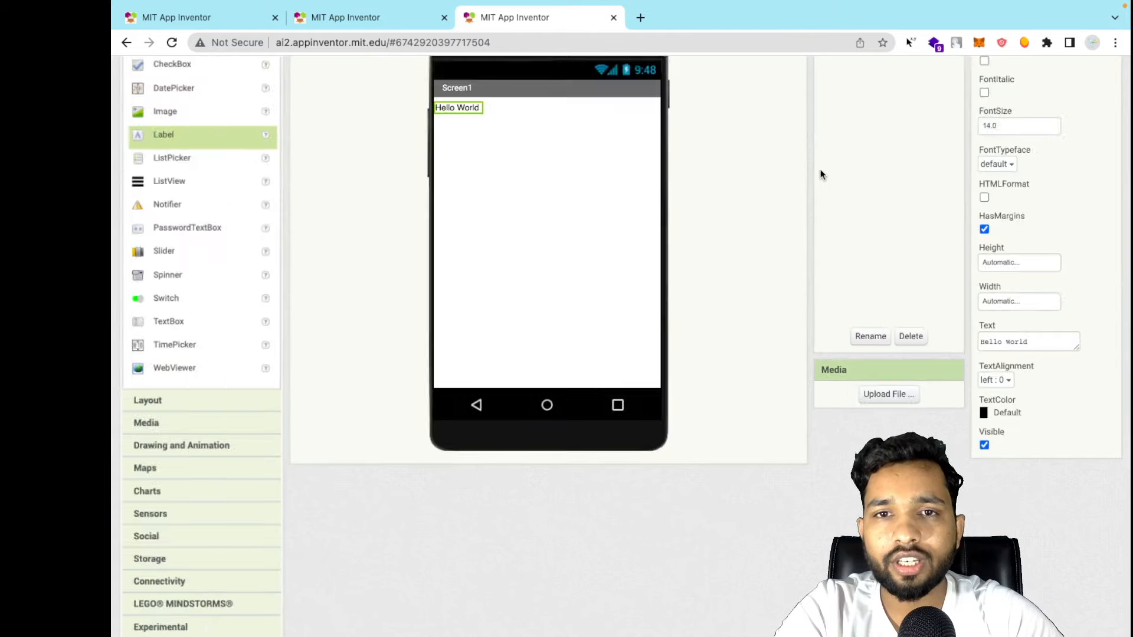
Set the Hello World label's font size to 40 and make its text italic
scroll(820, 174, up, 1)
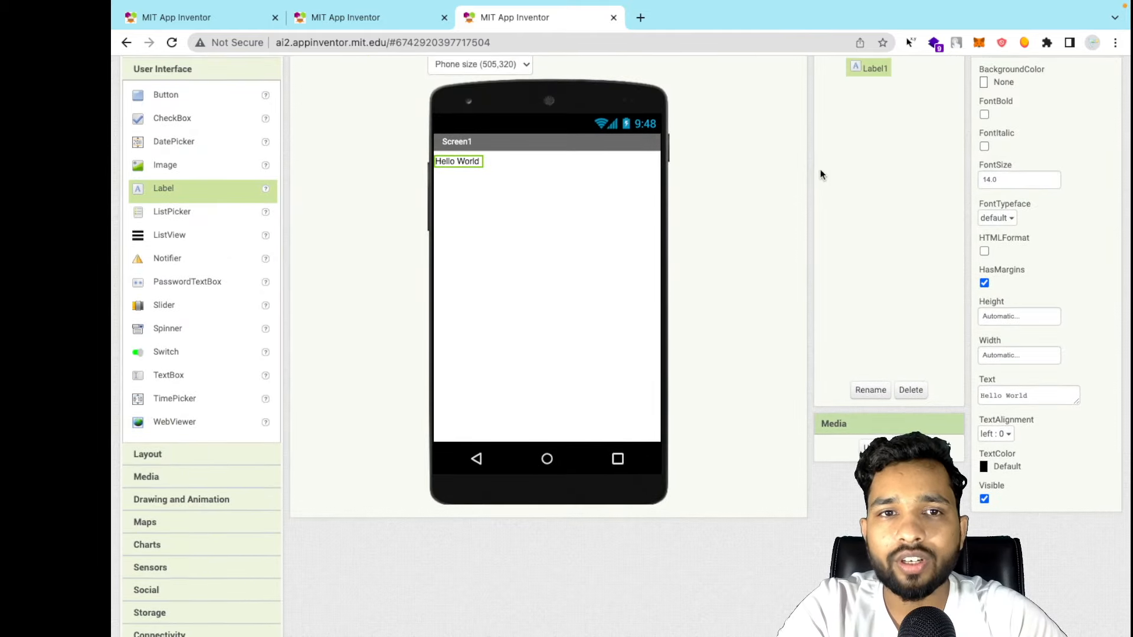
scroll(820, 174, up, 2)
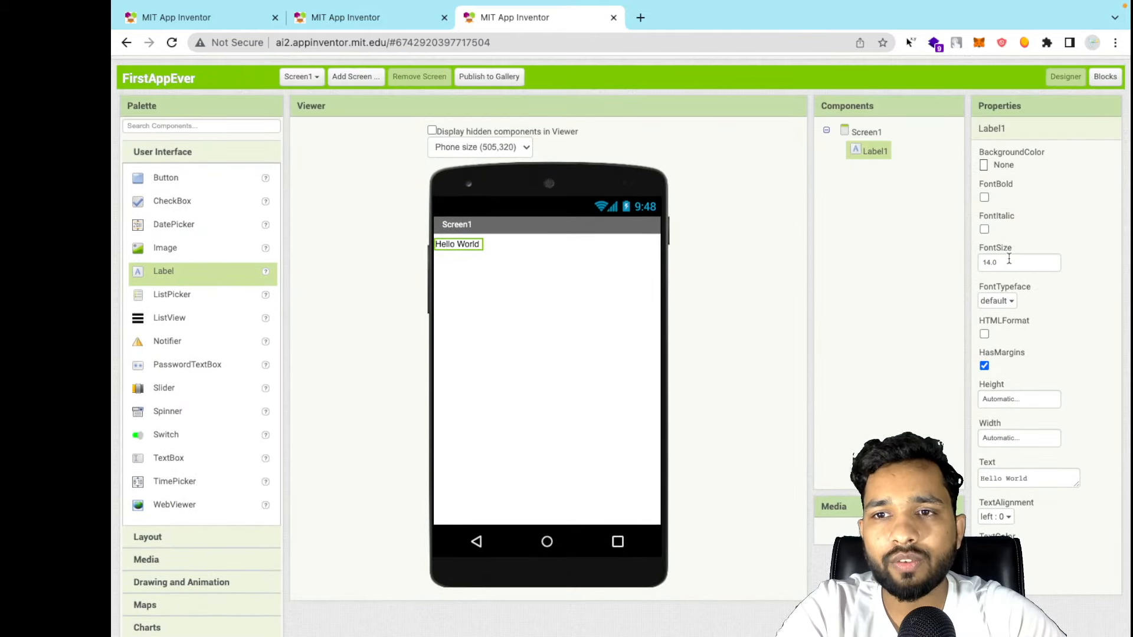
click(1009, 259)
text(40)
key(Return)
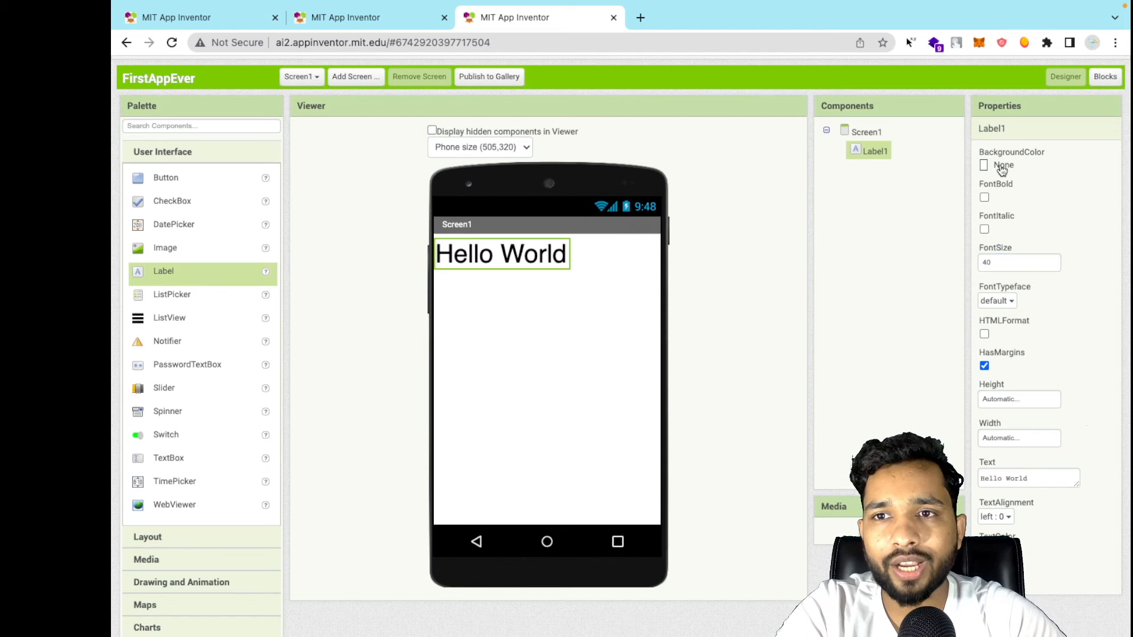
click(984, 229)
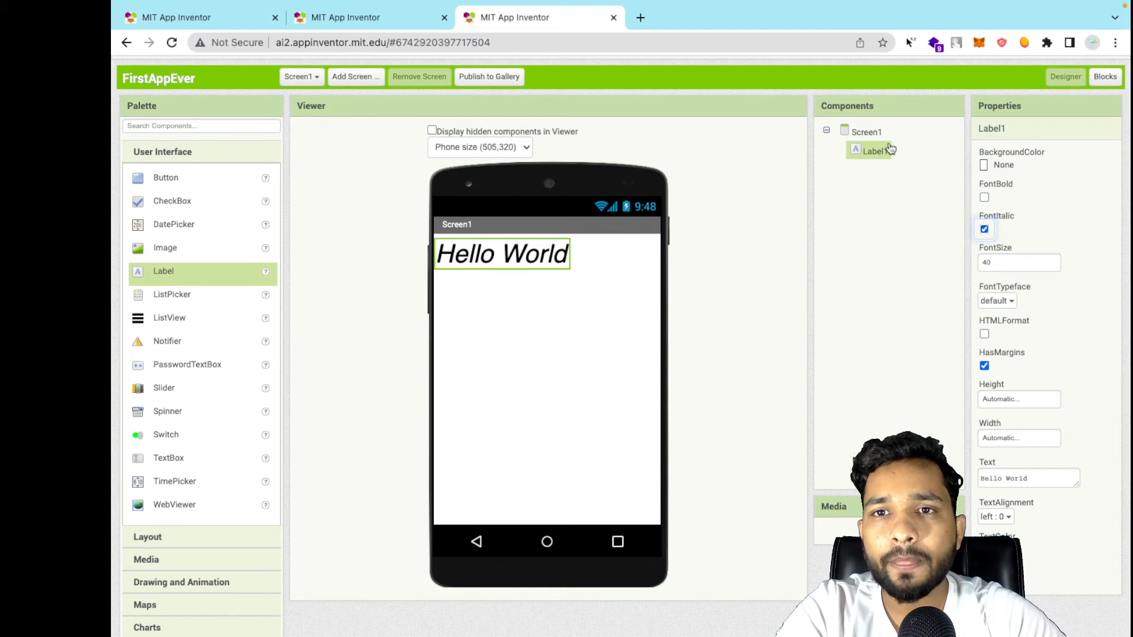
Center Screen1's contents by setting AlignHorizontal to Center : 3 and AlignVertical to Center : 2
click(862, 133)
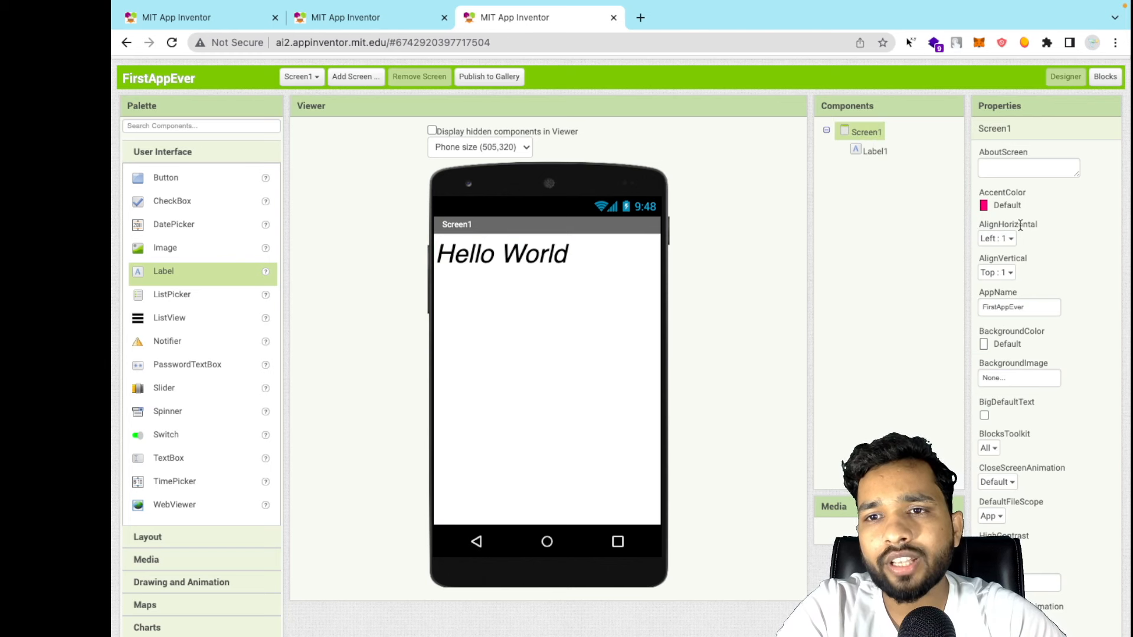
click(1006, 239)
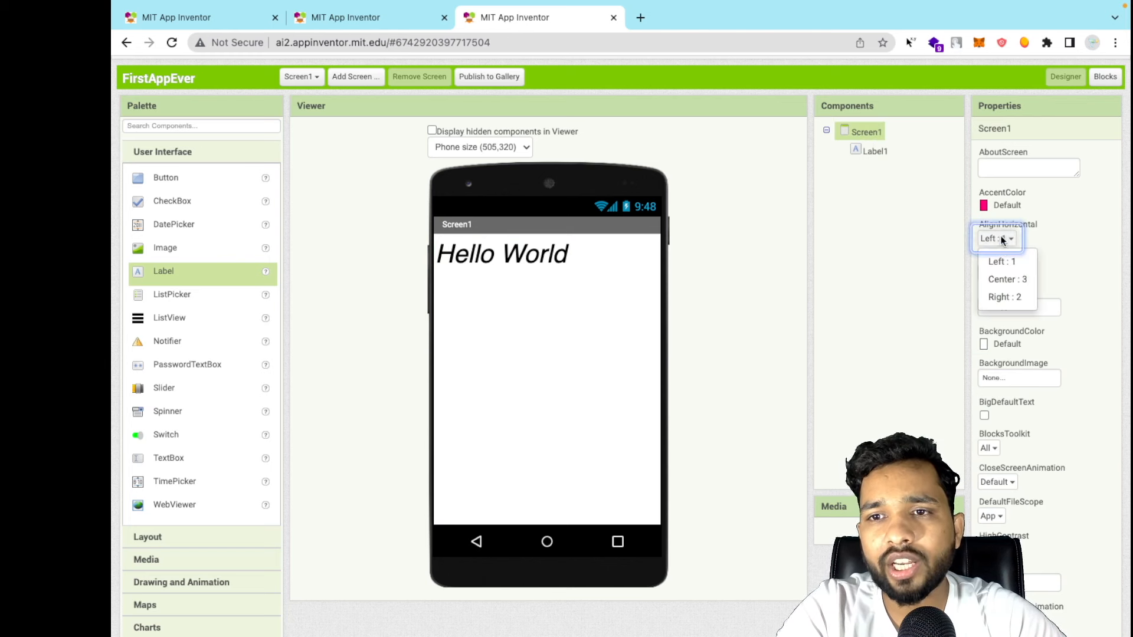
click(1003, 278)
click(1011, 274)
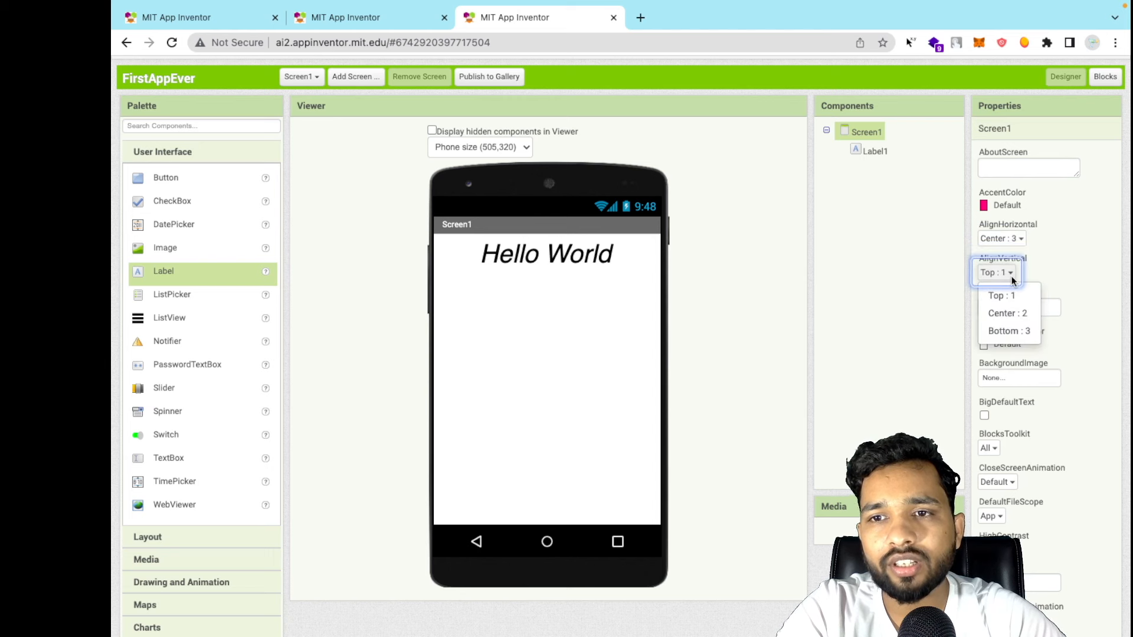
click(1008, 313)
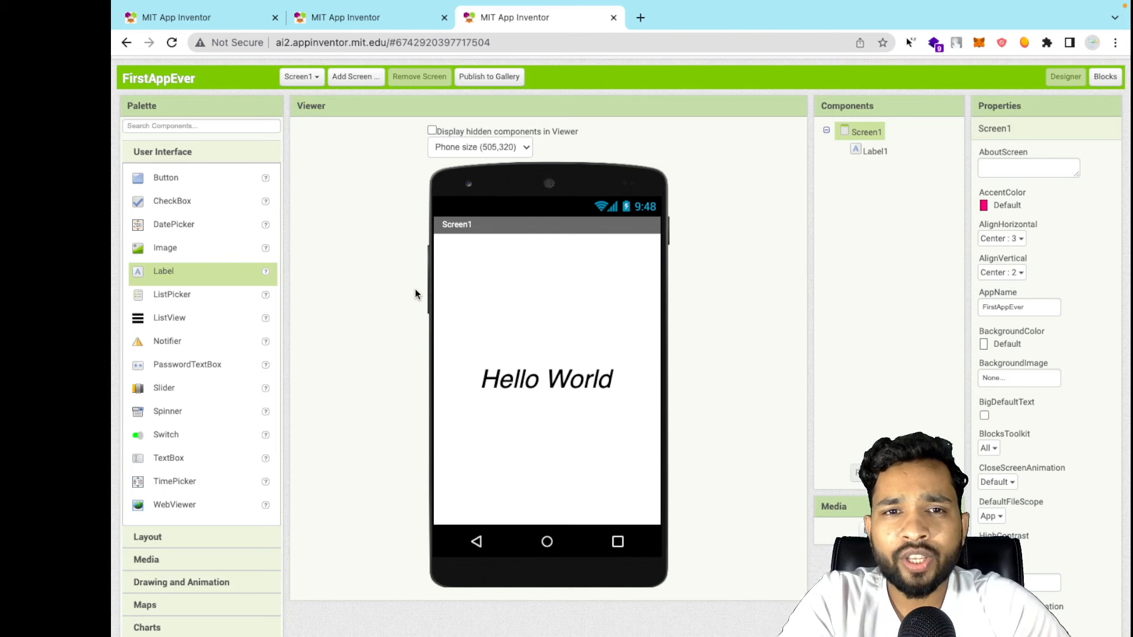
Build the project as an Android App (.apk) and download the resulting file
scroll(416, 290, up, 1)
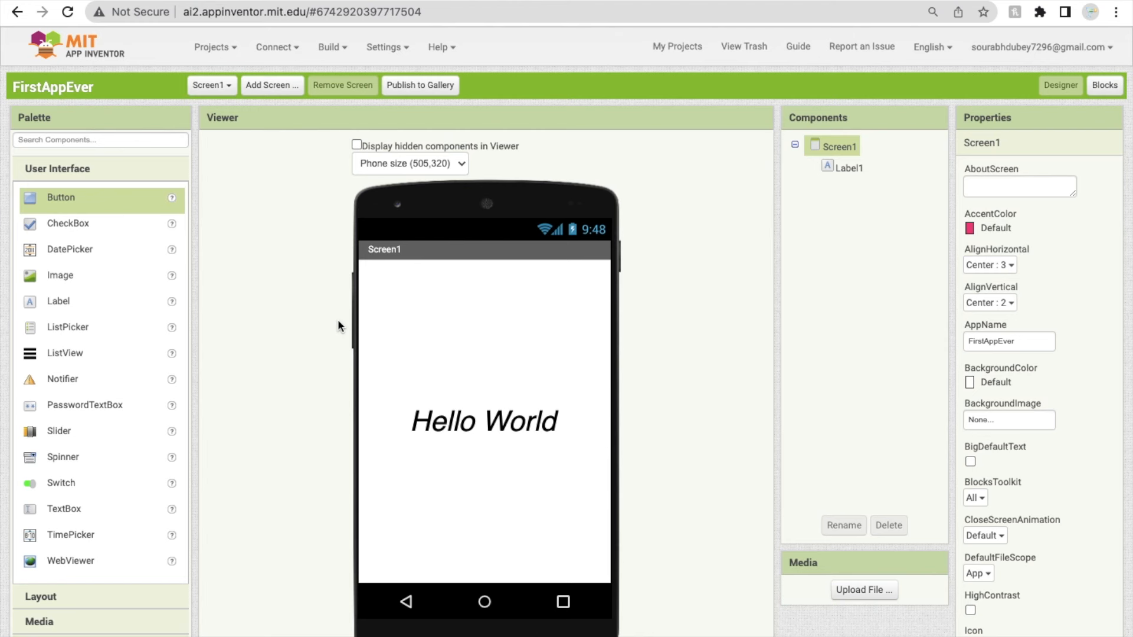
click(343, 51)
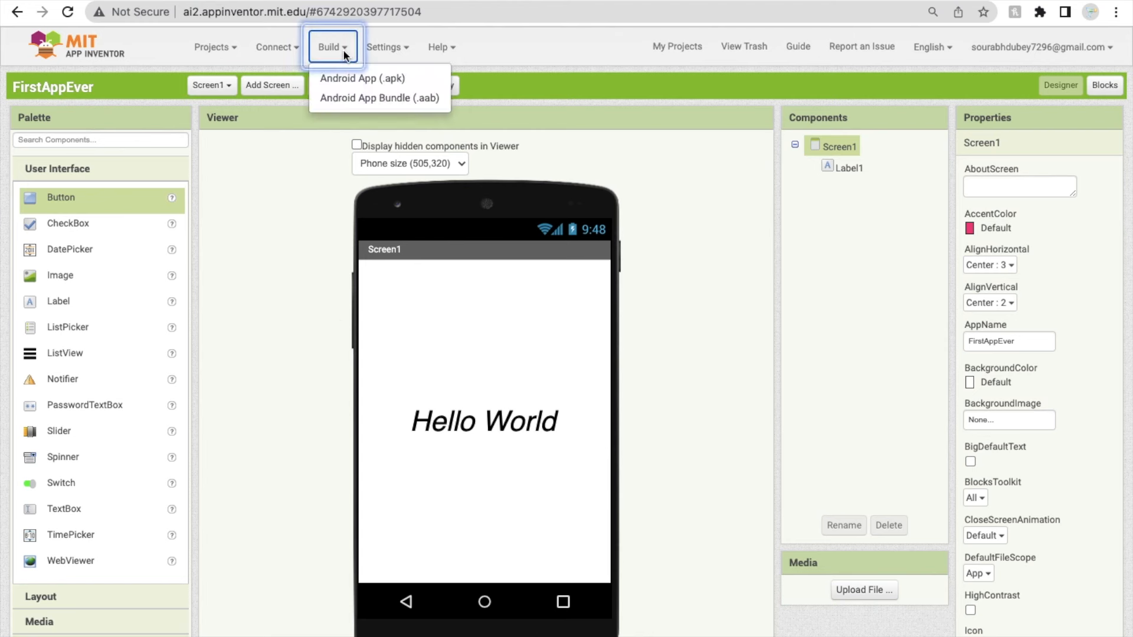
click(376, 87)
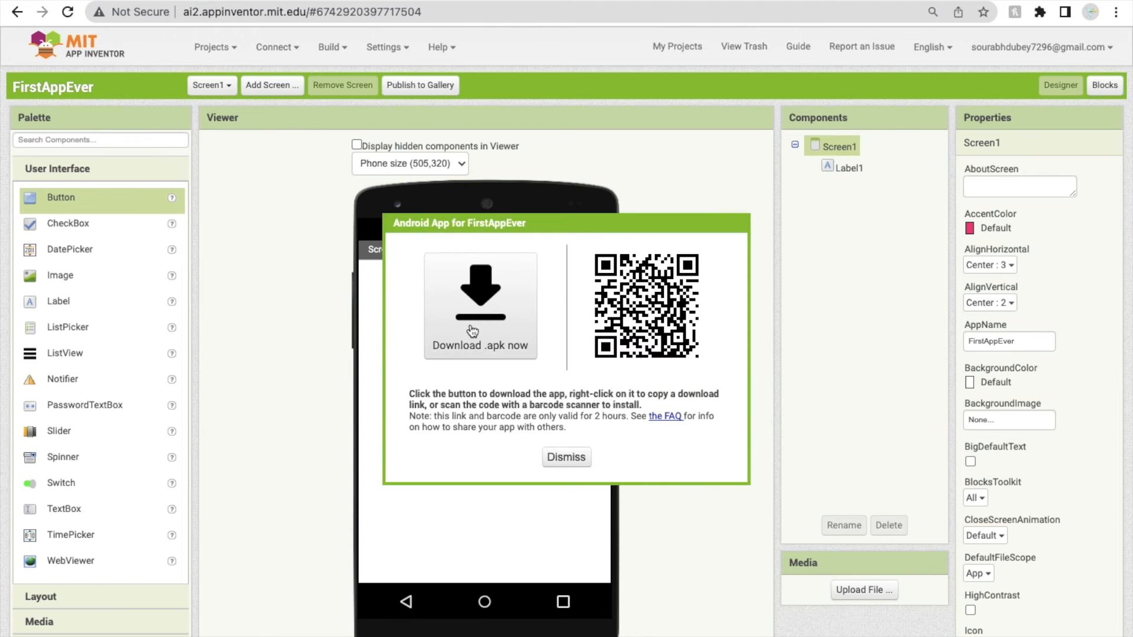
click(489, 330)
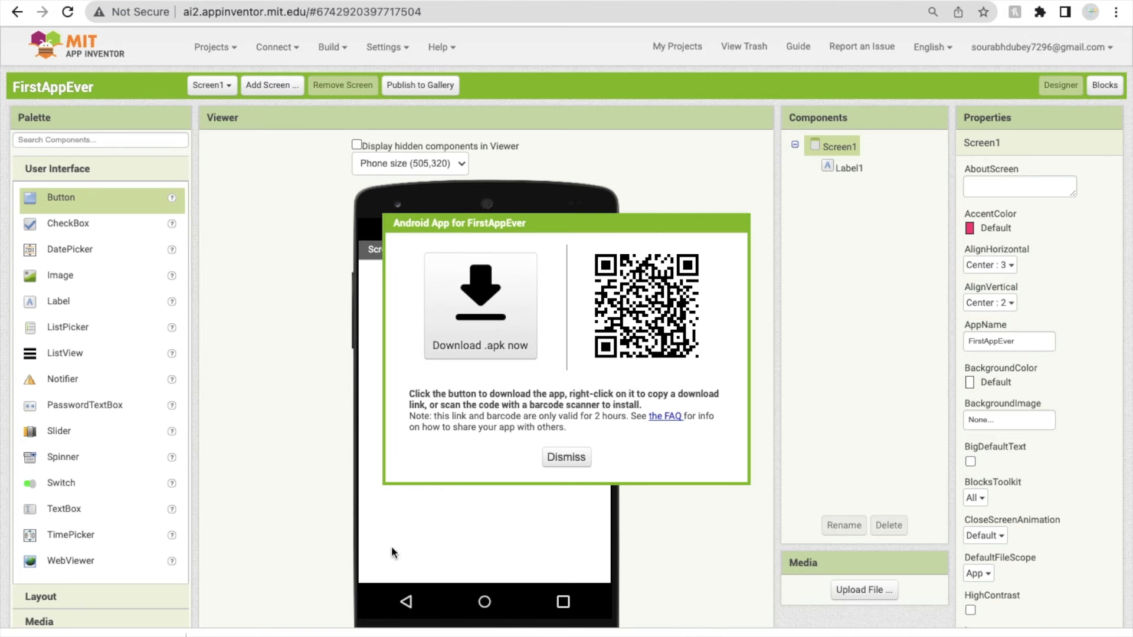
Show the downloaded FirstAppEver.apk in Finder, return to App Inventor in the browser and dismiss the download dialog
click(210, 627)
click(236, 630)
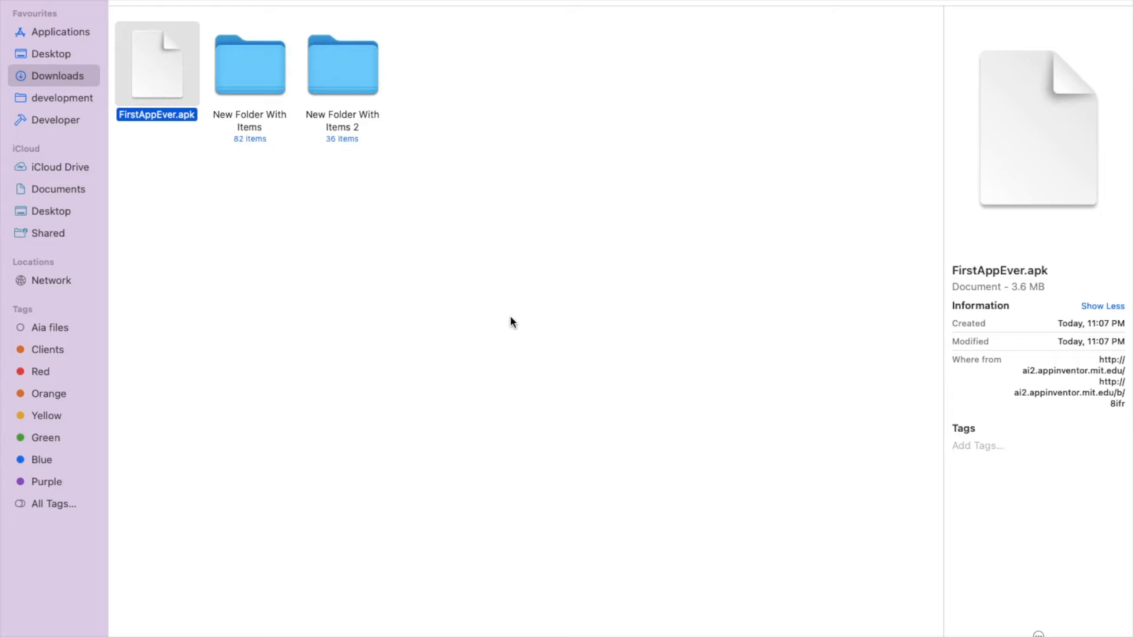
key(ctrl+Right)
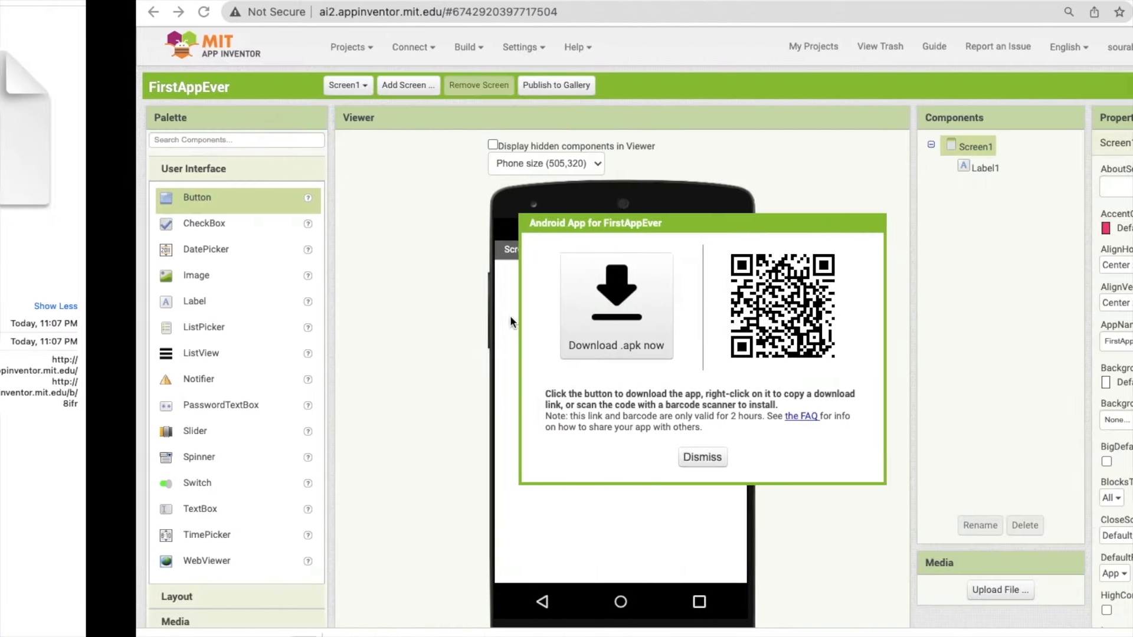
click(584, 462)
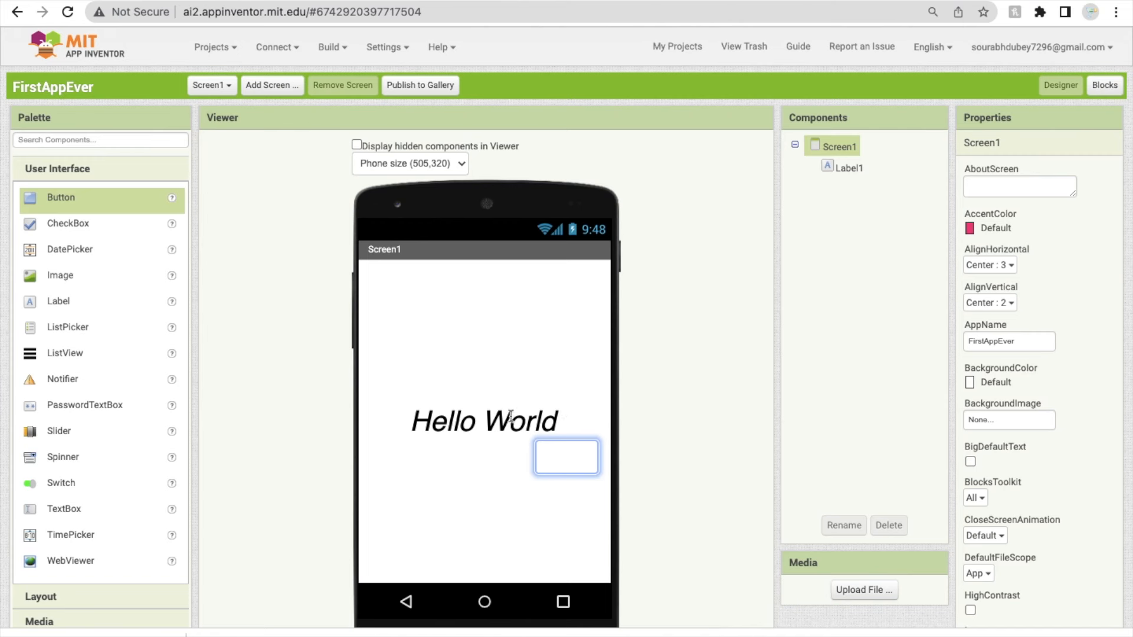